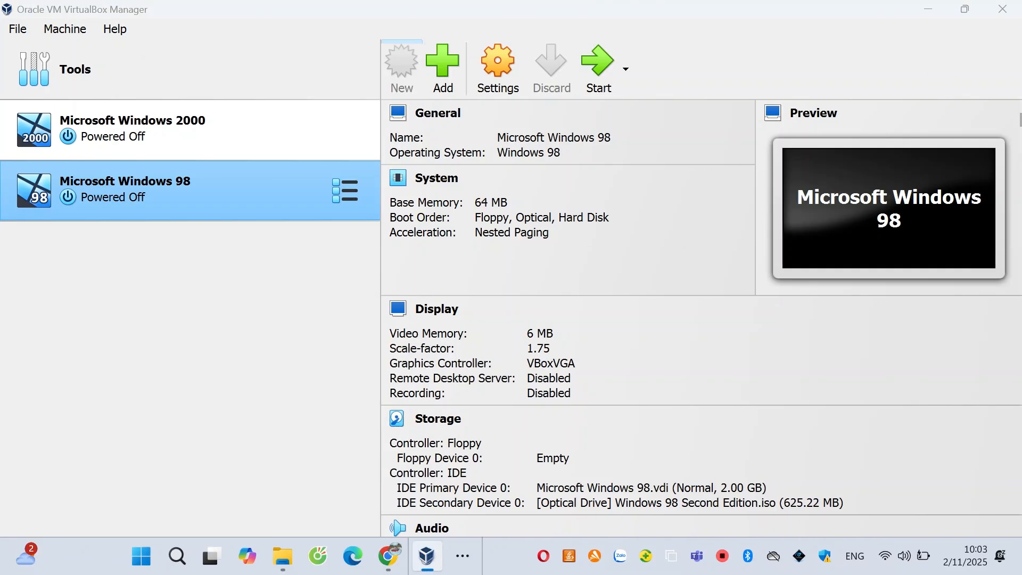
# Step: Begin a new virtual machine named Windows 7 and select win7_64_bit.iso from the Downloads folder as its ISO image
pyautogui.hotkey('ctrl', 'n')
pyautogui.write('Wind')
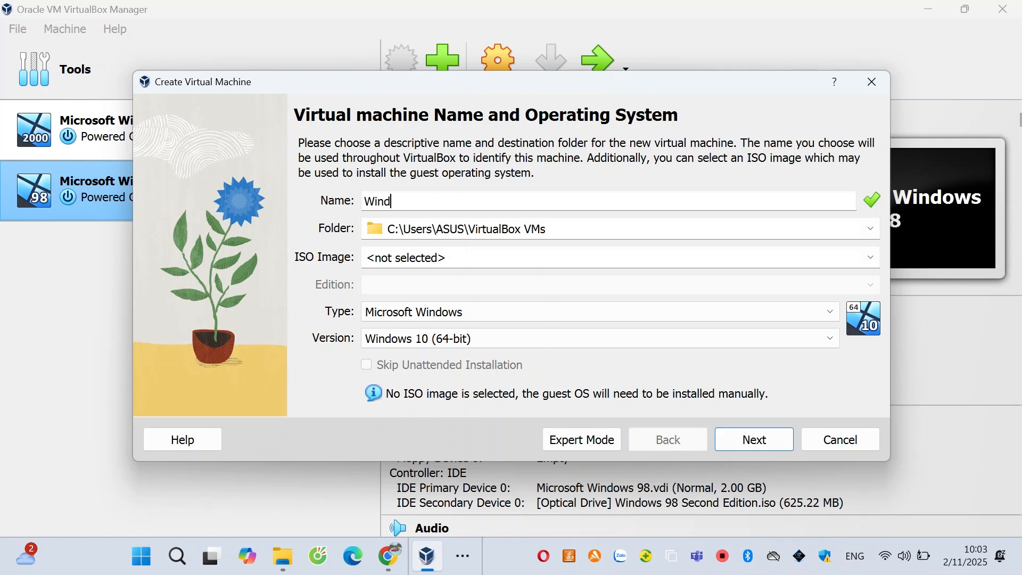
pyautogui.write('ows 7')
pyautogui.click(871, 257)
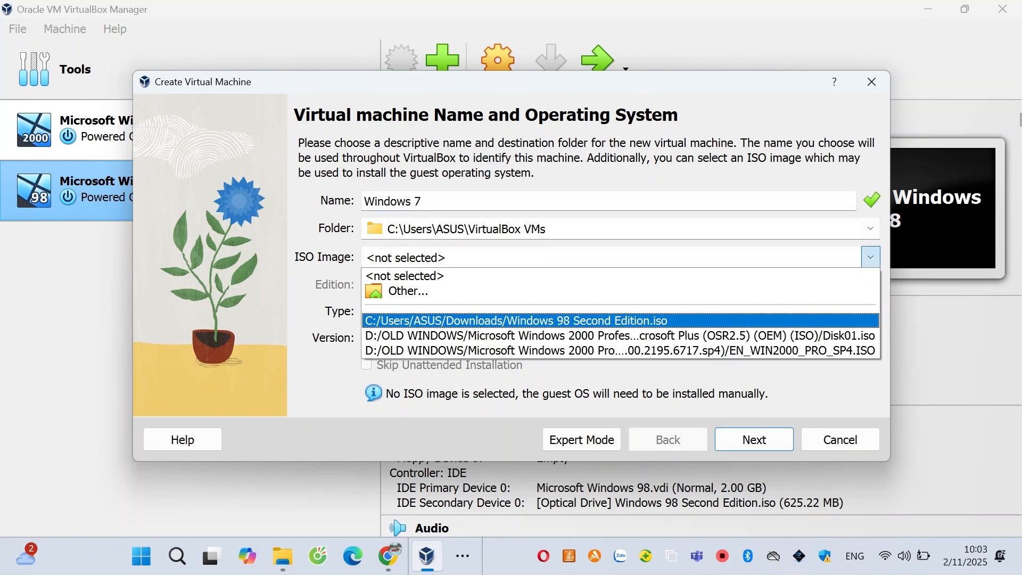
pyautogui.click(407, 291)
pyautogui.doubleClick(323, 234)
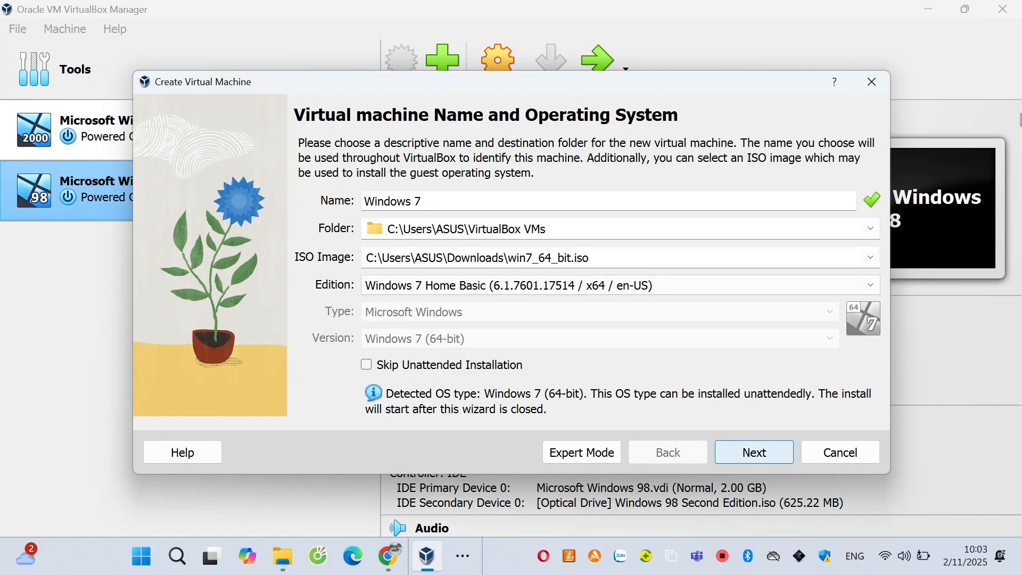
# Step: Create the machine in D:/OLD WINDOWS with unattended install skipped, 2048 MB memory, 1 processor and a 32 GB disk
pyautogui.press('Return')
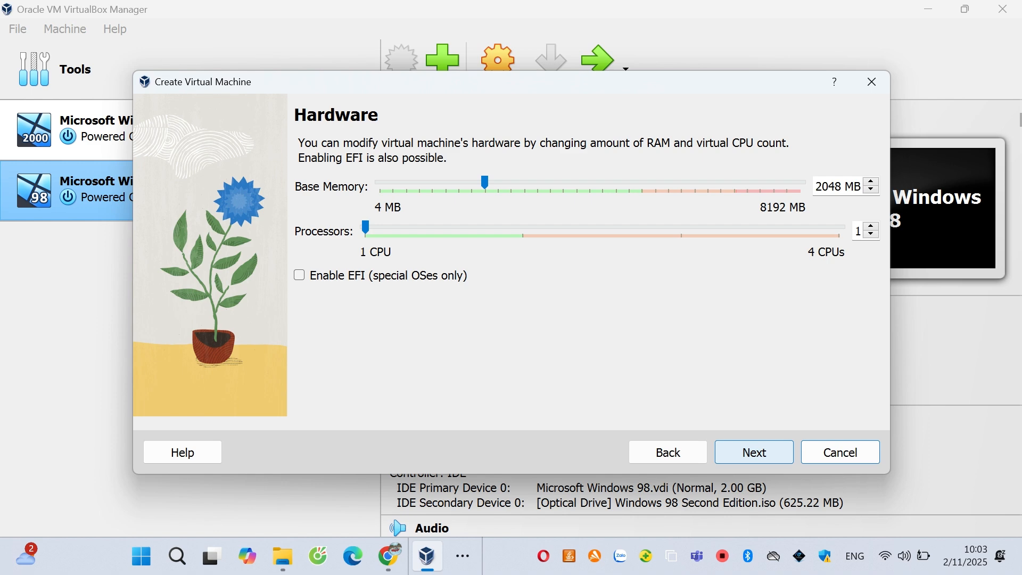
pyautogui.press('Return')
pyautogui.press('Return')
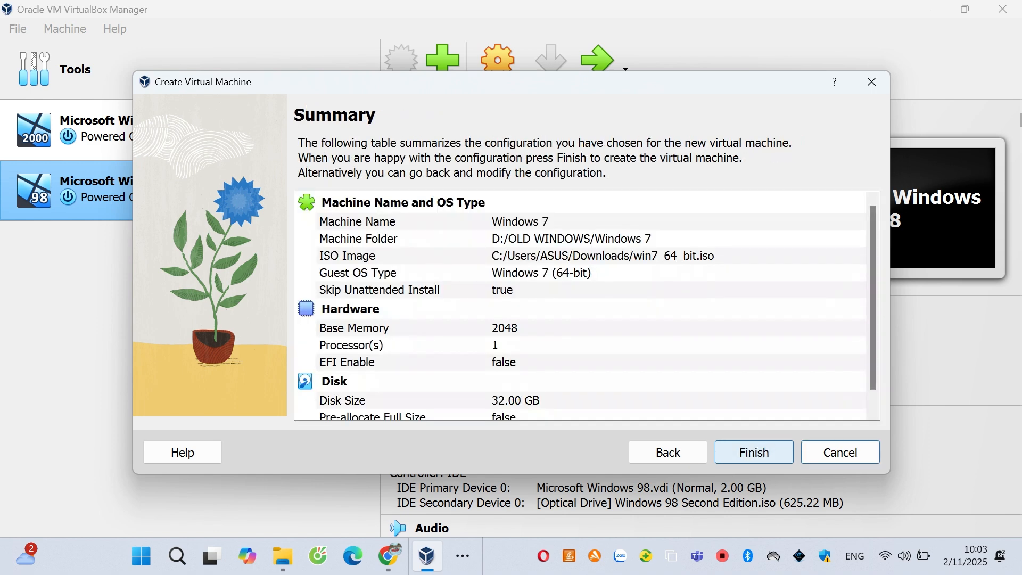
pyautogui.press('Return')
# Step: Start the Windows 7 machine in a maximized window and accept English, English (United States) format and US keyboard for setup
pyautogui.click(597, 68)
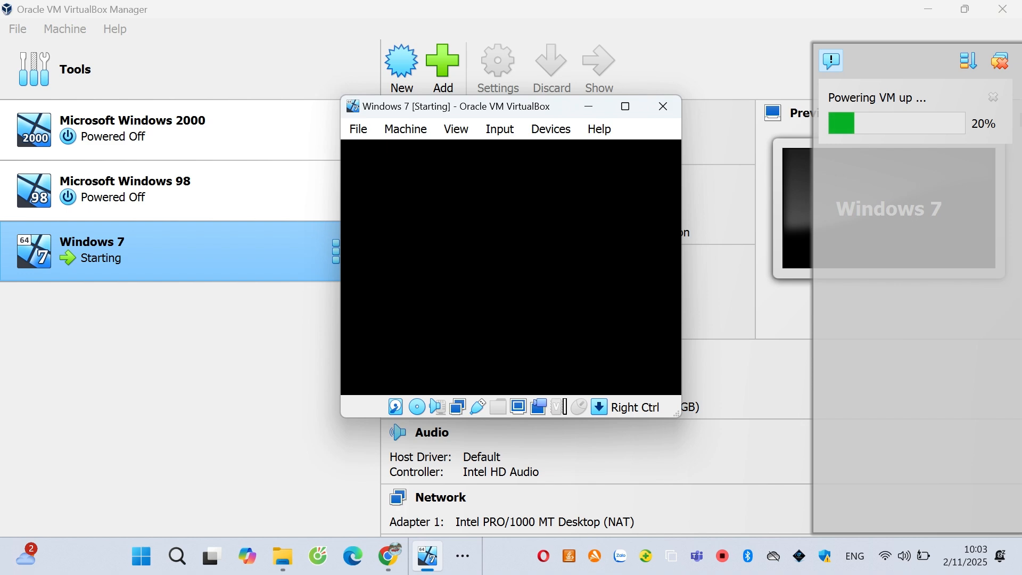
pyautogui.click(625, 107)
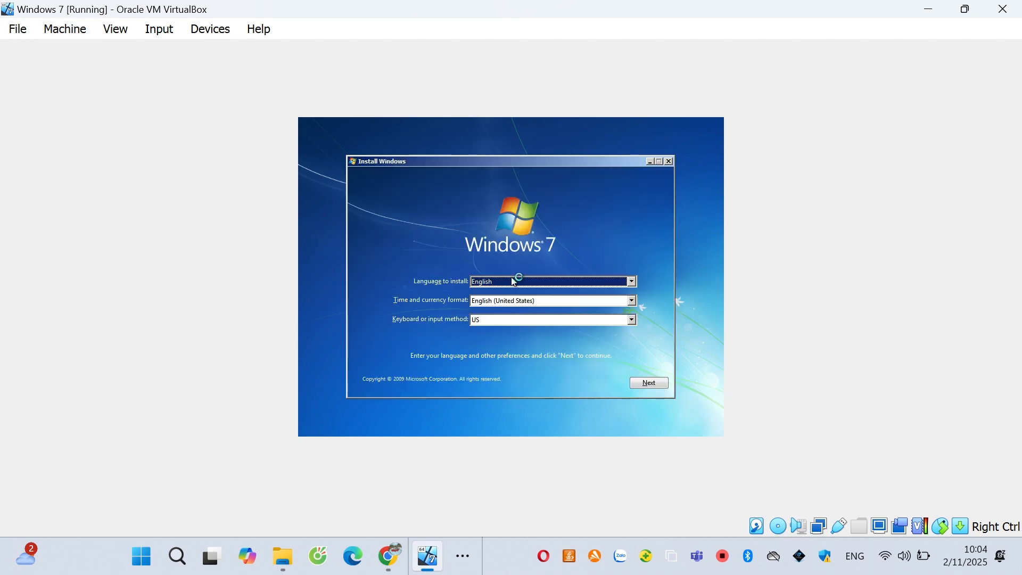
pyautogui.click(633, 281)
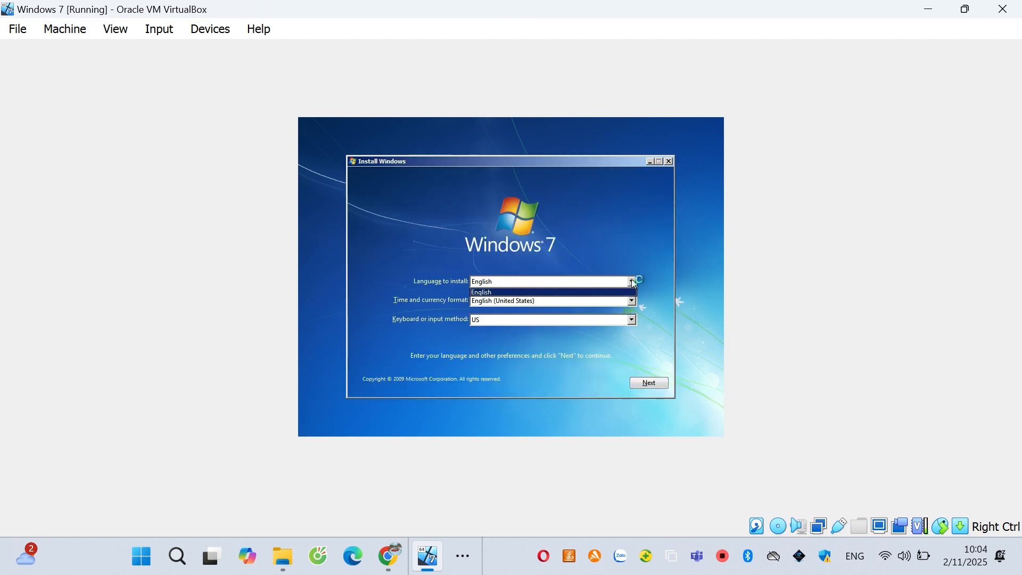
pyautogui.click(639, 328)
pyautogui.click(649, 383)
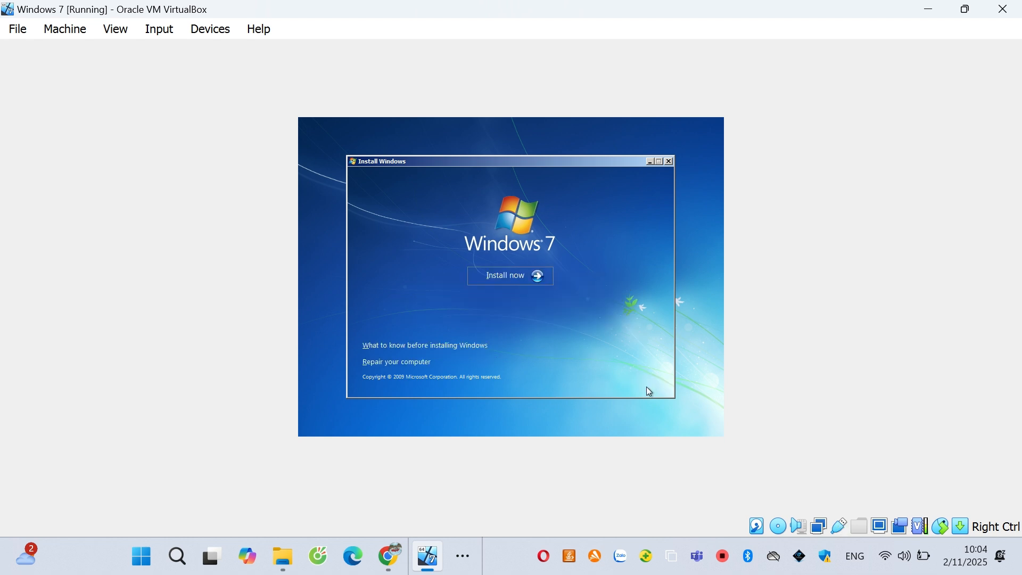
# Step: Accept the license terms and start a custom installation of Windows on the unallocated space of Disk 0
pyautogui.click(535, 281)
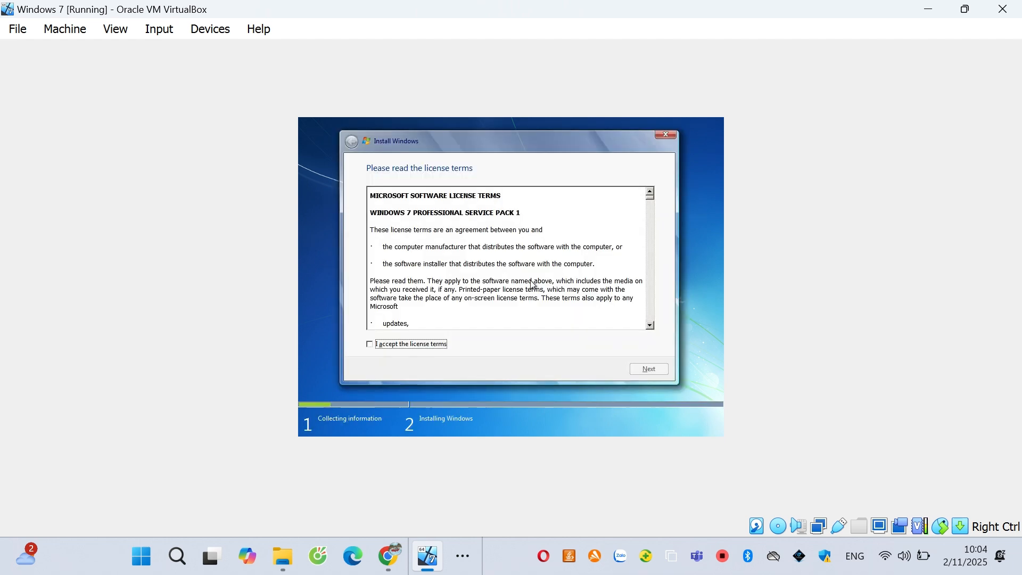
pyautogui.click(438, 343)
pyautogui.click(639, 369)
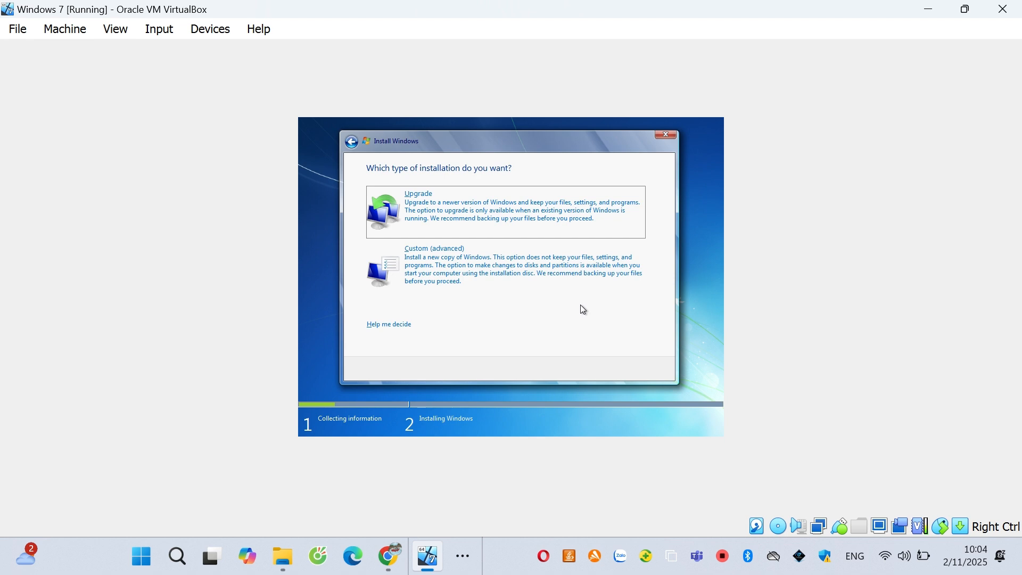
pyautogui.click(471, 257)
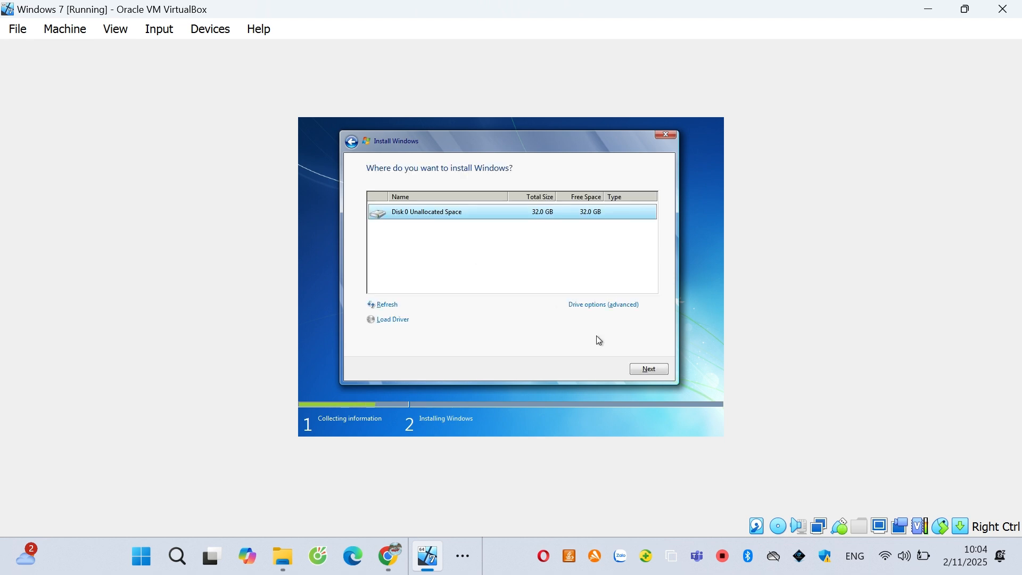
pyautogui.click(647, 369)
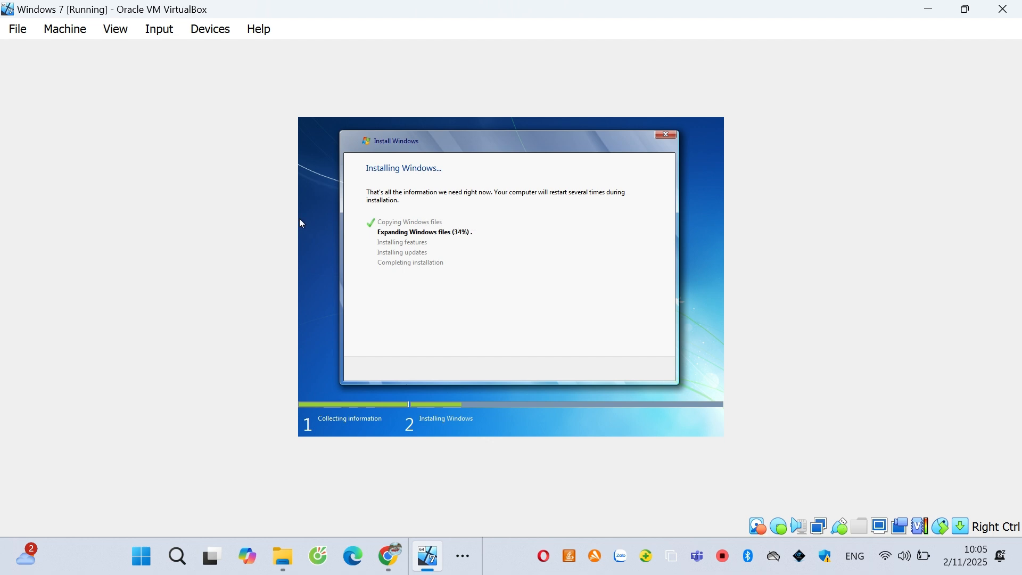
# Step: Enlarge the scale of the virtual screen and restart the guest immediately to continue the Windows installation
pyautogui.click(65, 29)
pyautogui.moveTo(116, 29)
pyautogui.moveTo(176, 330)
pyautogui.click(447, 419)
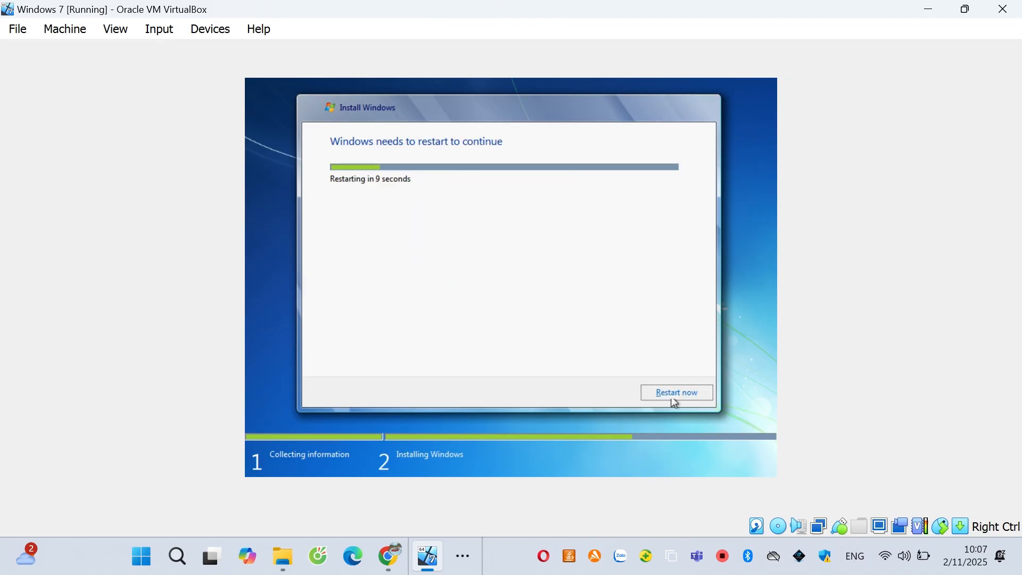
pyautogui.click(685, 398)
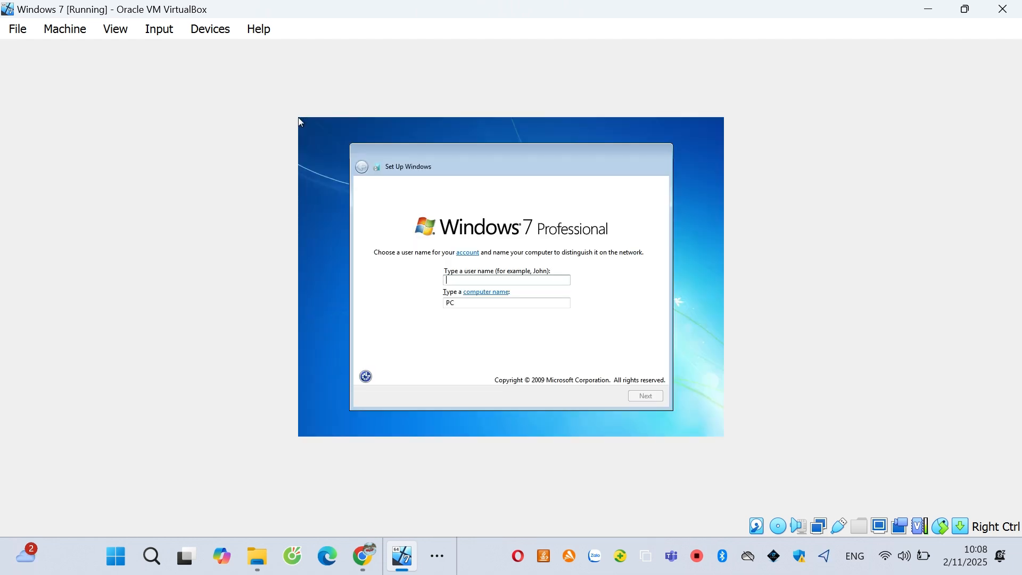
# Step: Enter the account's user name and keep the suggested computer name
pyautogui.write("Deck's ")
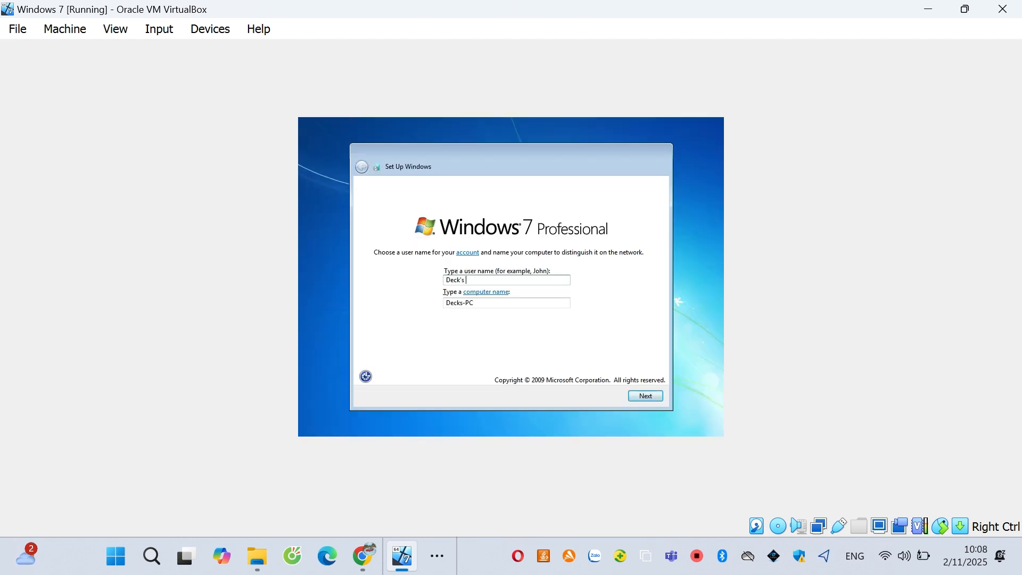
pyautogui.write('Papa')
pyautogui.press('Return')
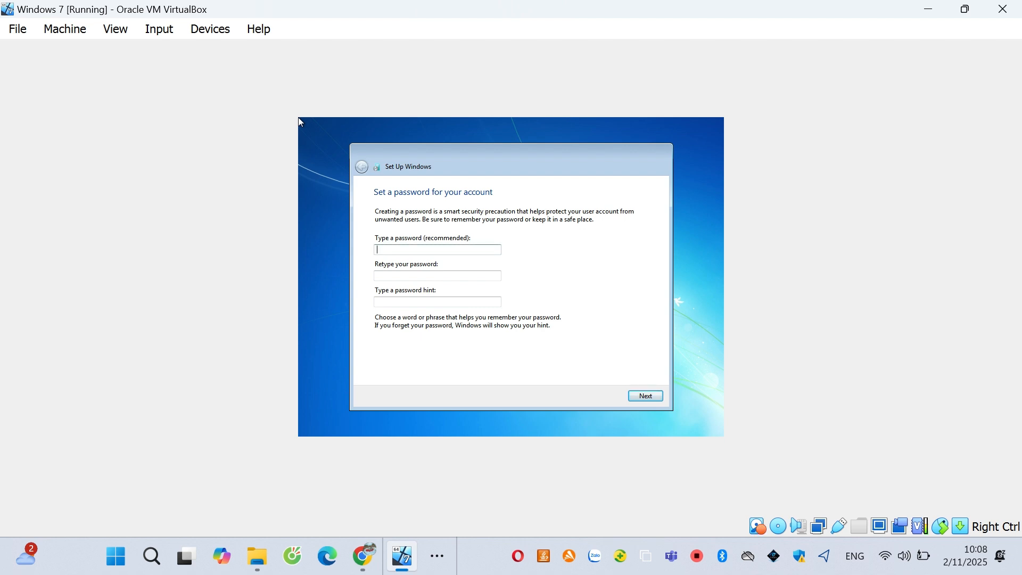
# Step: Continue setup with the account password and product key left blank, and choose Ask me later for Windows updates
pyautogui.press('Return')
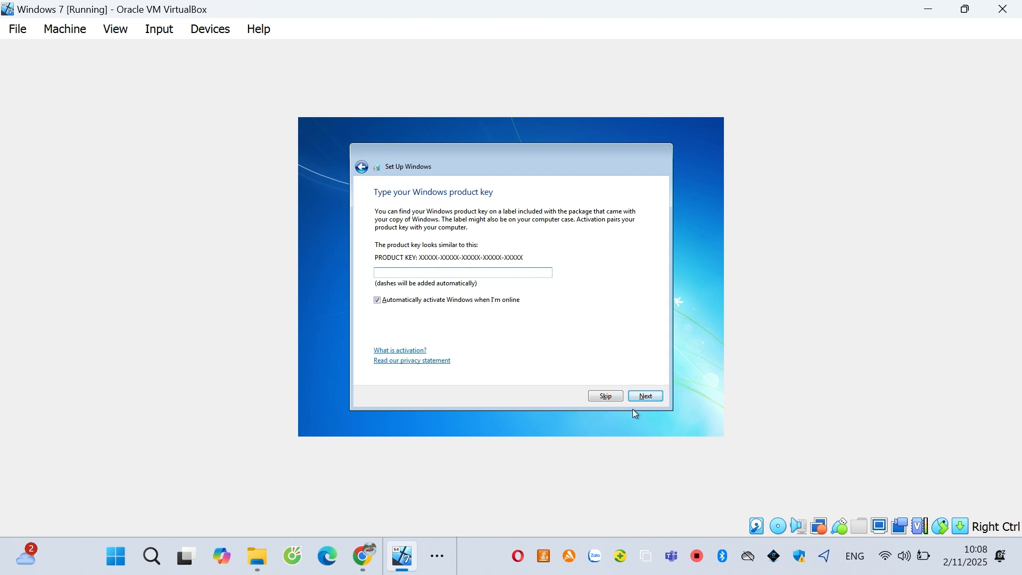
pyautogui.click(641, 396)
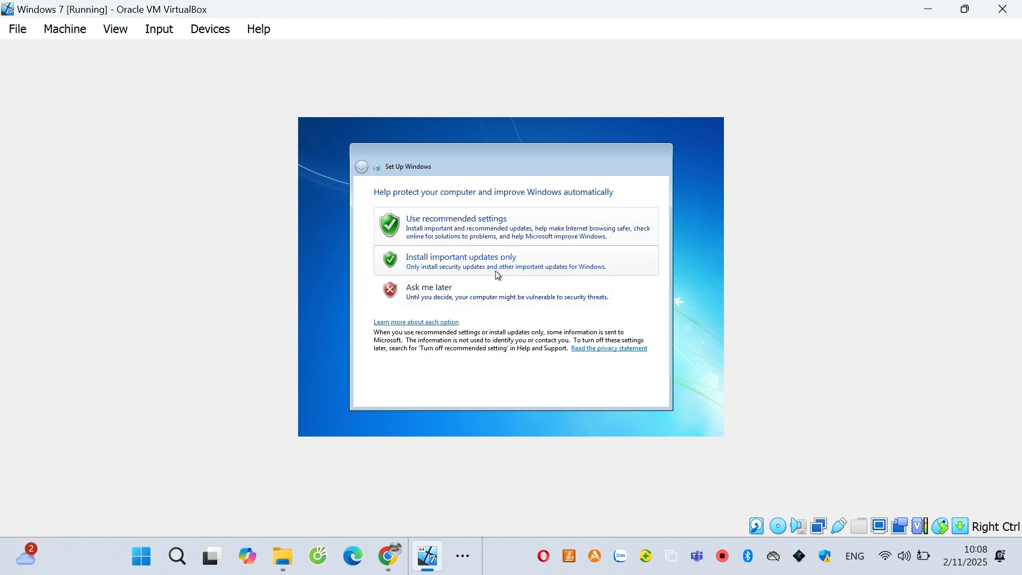
pyautogui.click(481, 294)
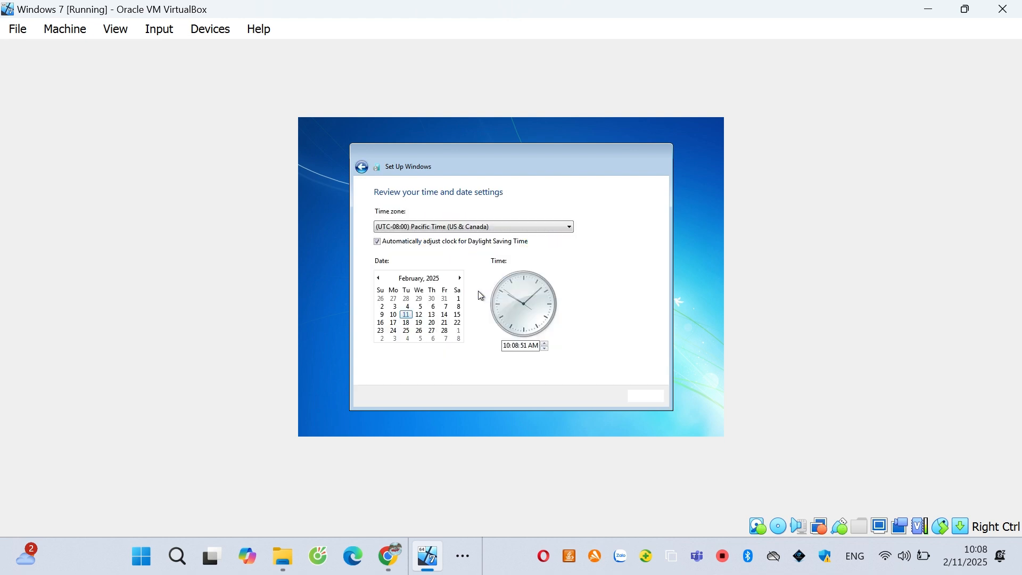
# Step: Set the time zone to (UTC+07:00) Bangkok, Hanoi, Jakarta and choose Home network as the computer's location
pyautogui.click(471, 227)
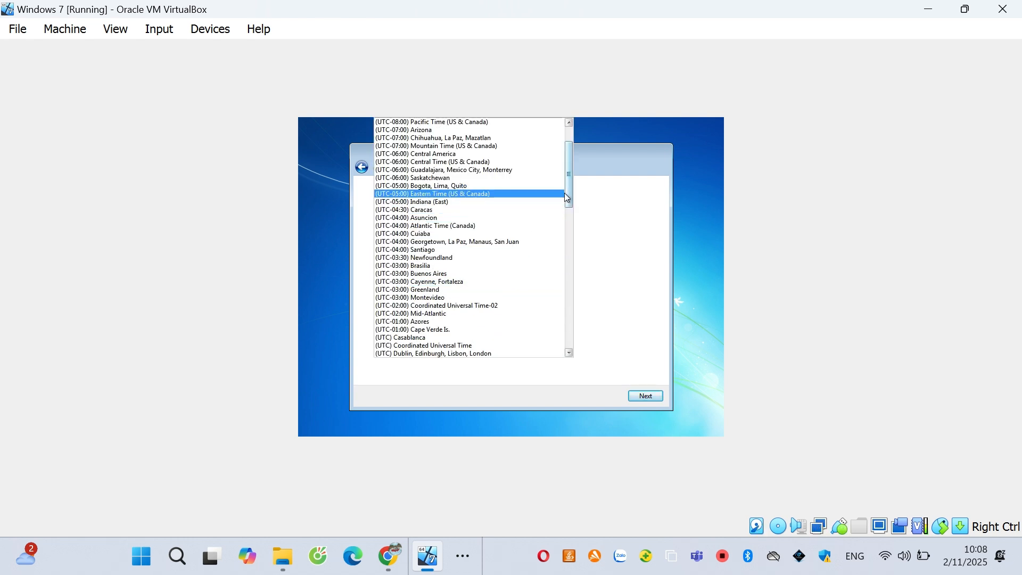
pyautogui.moveTo(565, 196); pyautogui.dragTo(558, 348)
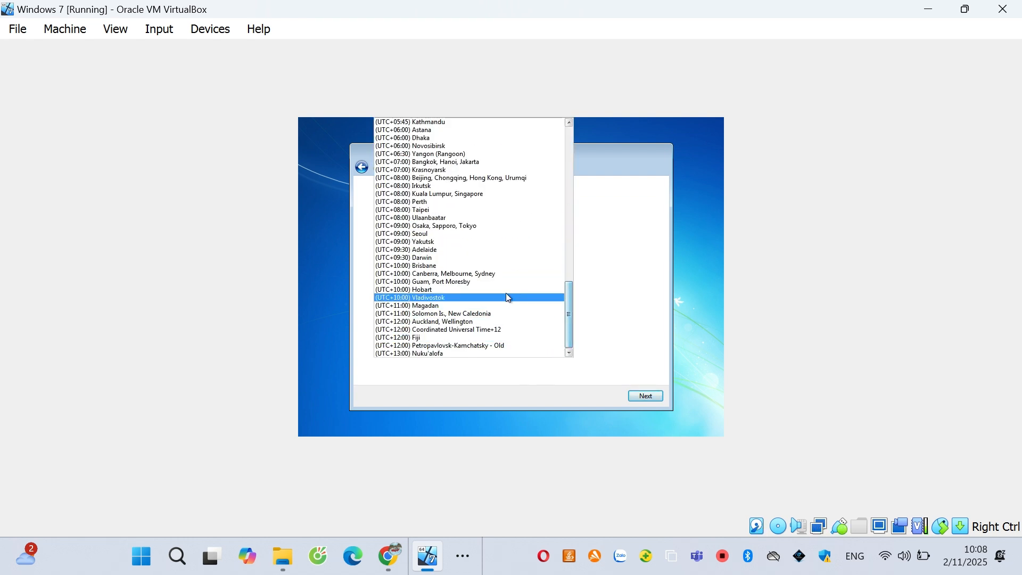
pyautogui.click(442, 162)
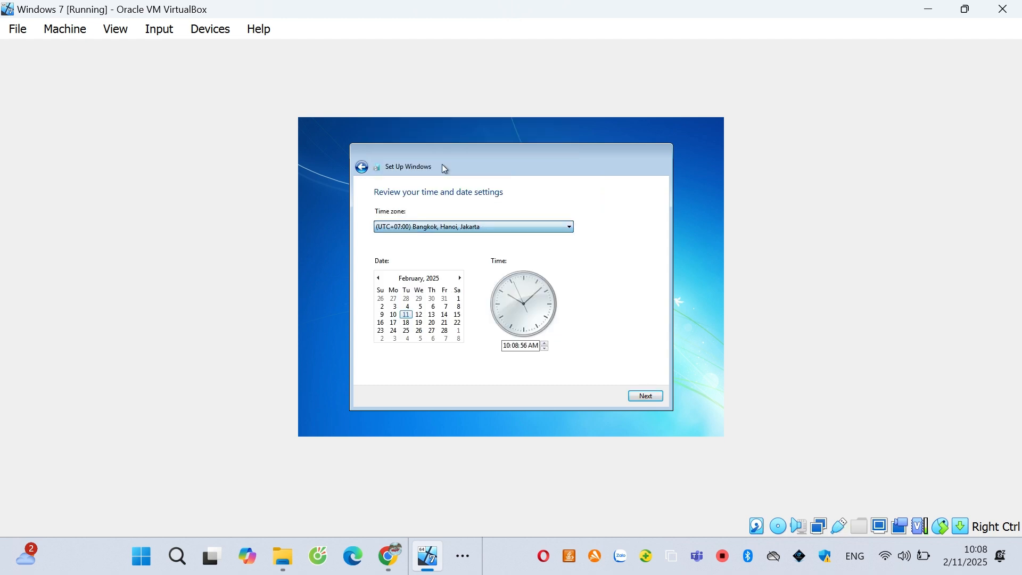
pyautogui.click(639, 397)
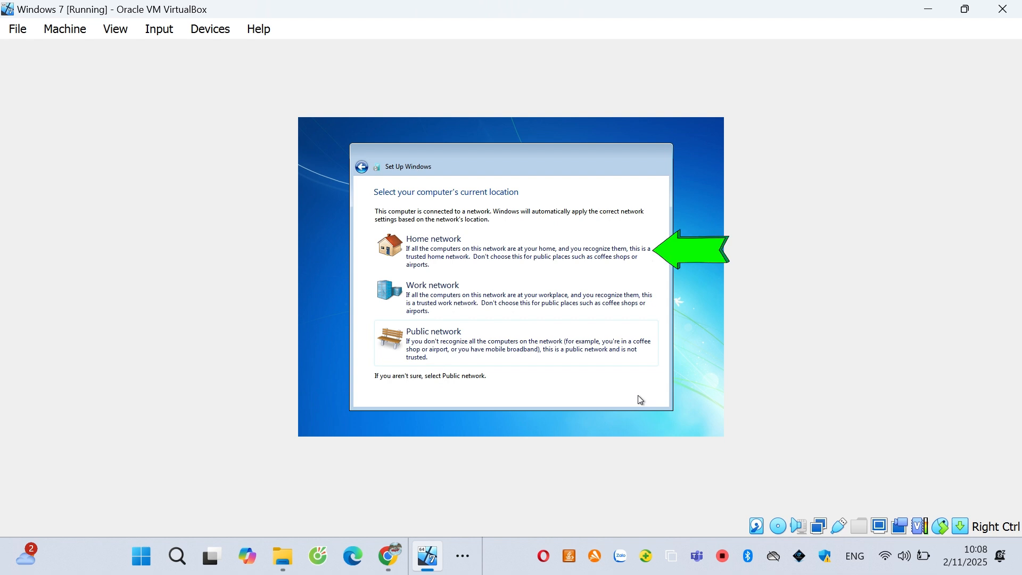
pyautogui.click(543, 255)
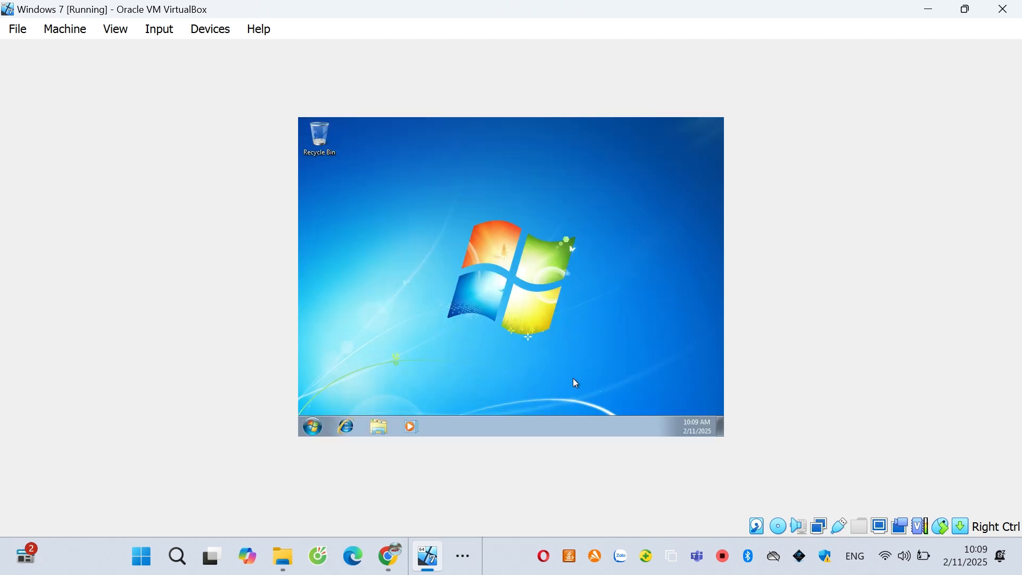
# Step: Insert the Guest Additions CD image into the running Windows 7 machine
pyautogui.click(210, 29)
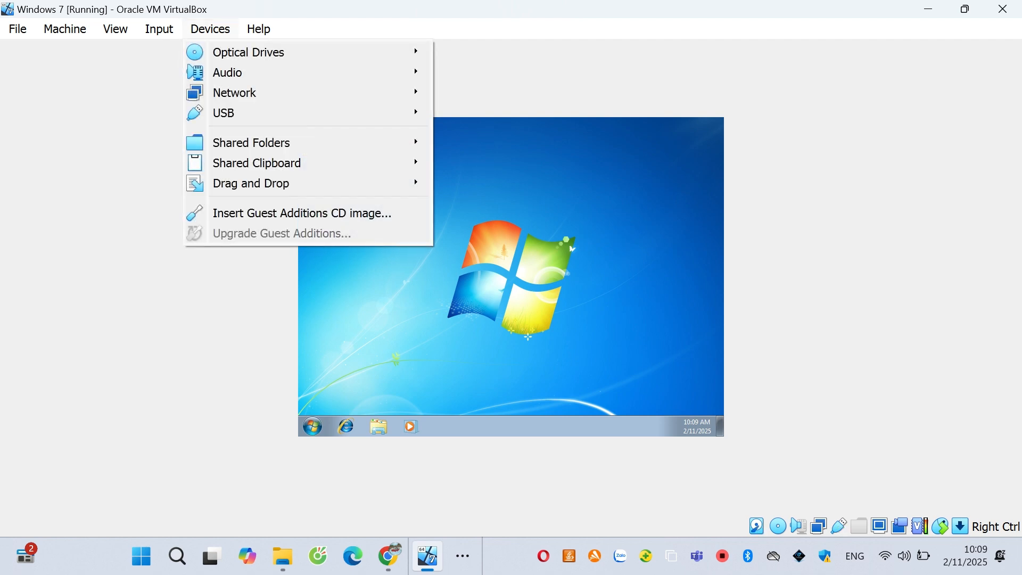
pyautogui.click(302, 213)
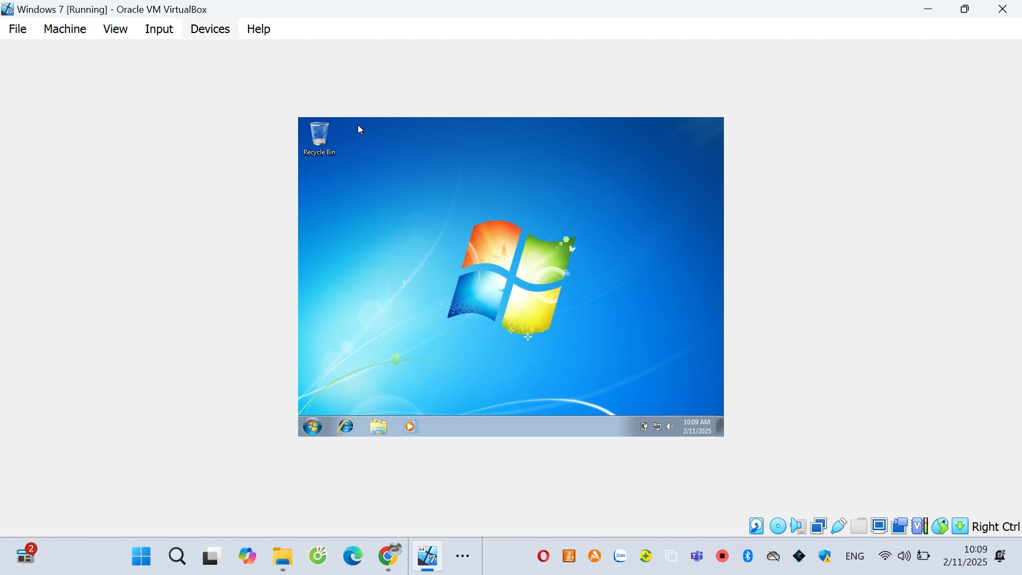
pyautogui.click(211, 30)
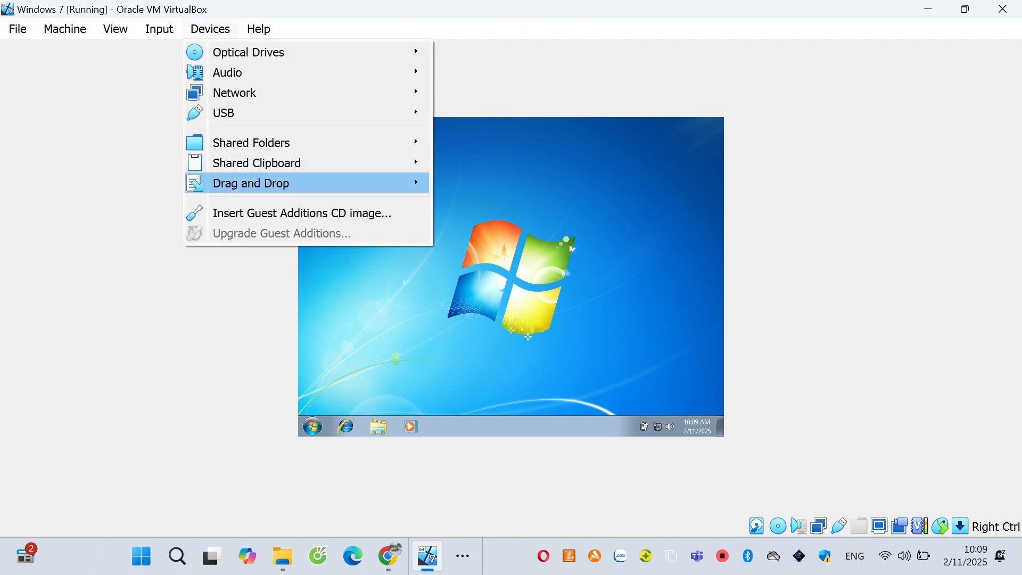
pyautogui.click(393, 213)
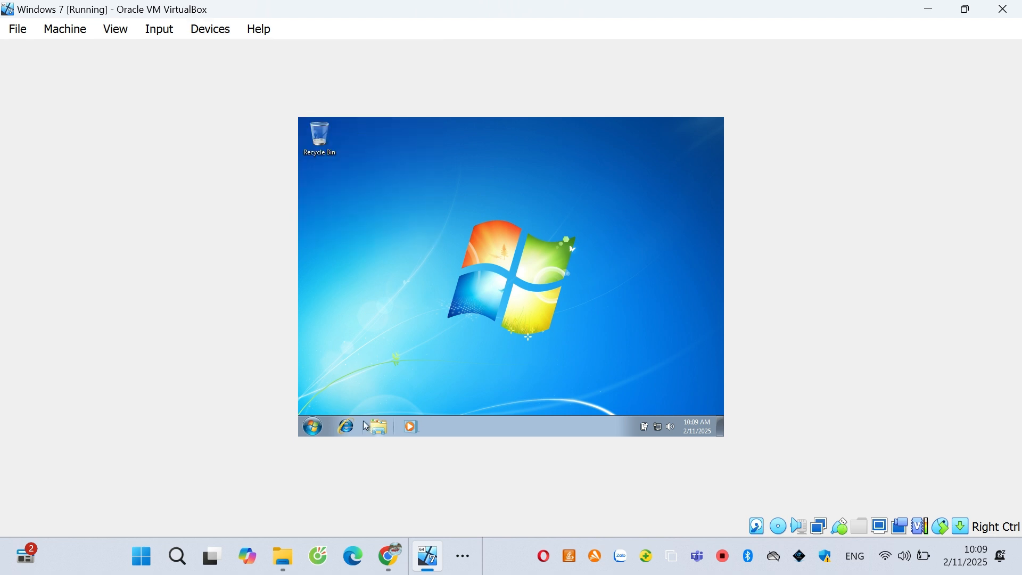
# Step: Open the contents of the VirtualBox Guest Additions CD drive (D:) inside the guest
pyautogui.click(323, 430)
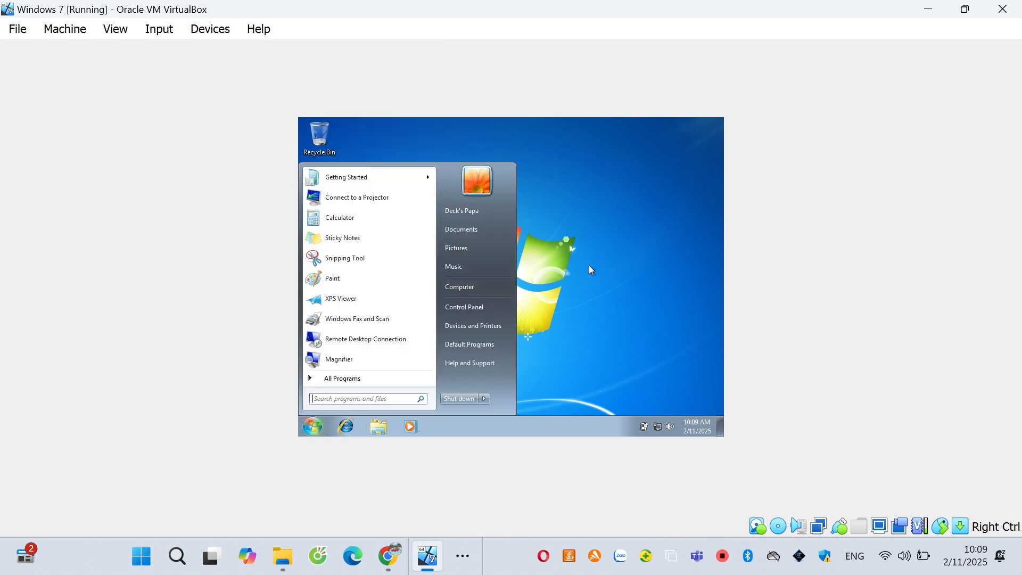
pyautogui.click(645, 221)
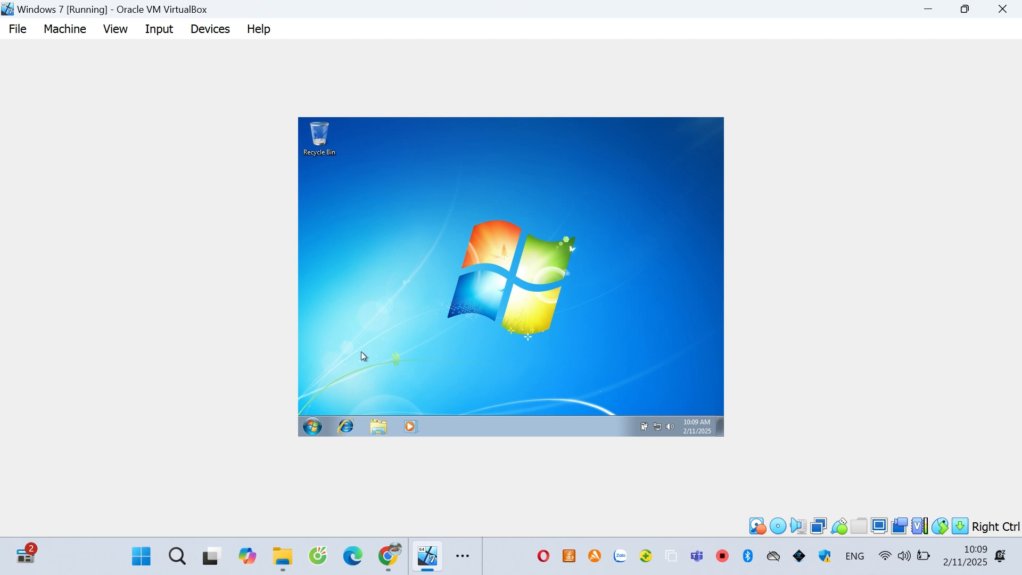
pyautogui.click(386, 429)
pyautogui.click(341, 320)
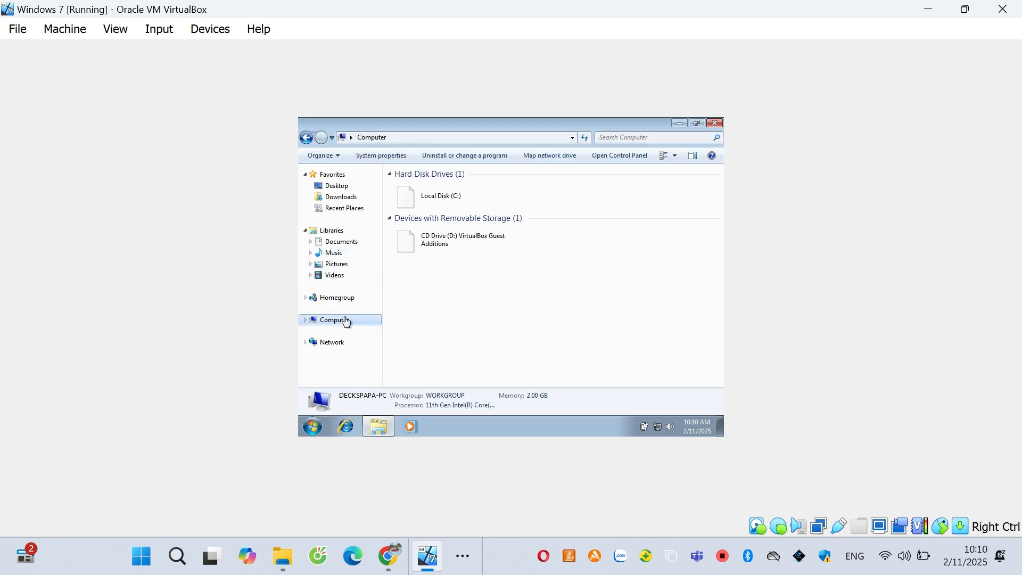
pyautogui.doubleClick(436, 239)
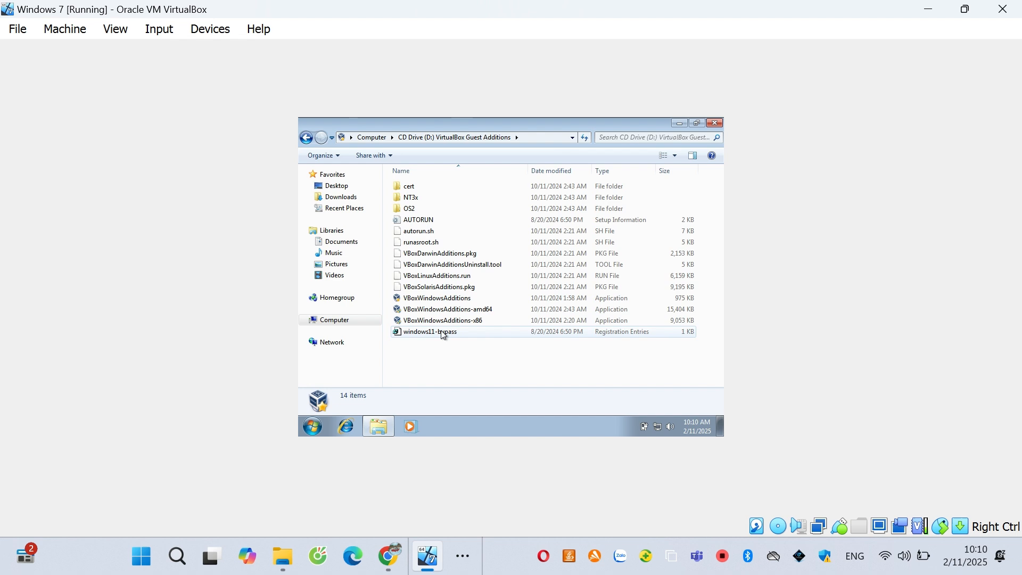
# Step: Launch the VBoxWindowsAdditions installer from the Guest Additions CD and allow it to make changes to the guest
pyautogui.click(443, 299)
pyautogui.doubleClick(443, 301)
pyautogui.click(540, 282)
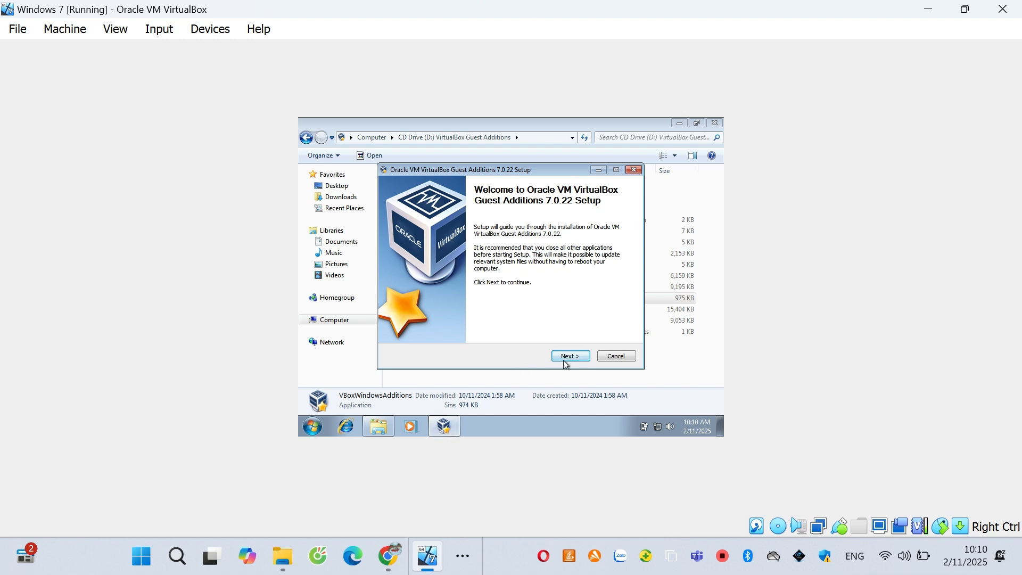
# Step: Install Guest Additions 7.0.22 with the default components and the Oracle Corporation display adapter driver, finishing with Reboot now
pyautogui.click(569, 357)
pyautogui.click(568, 357)
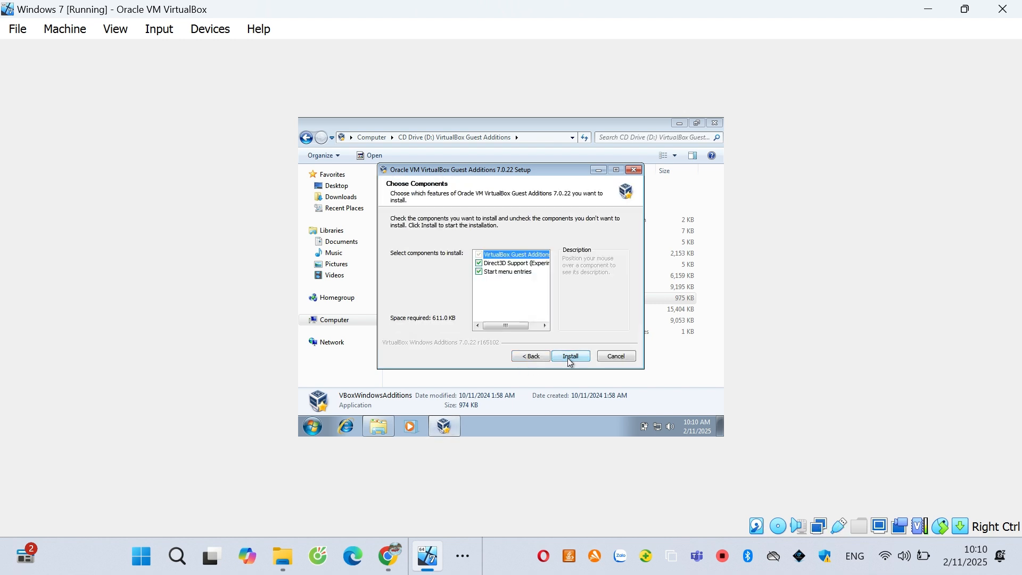
pyautogui.click(568, 357)
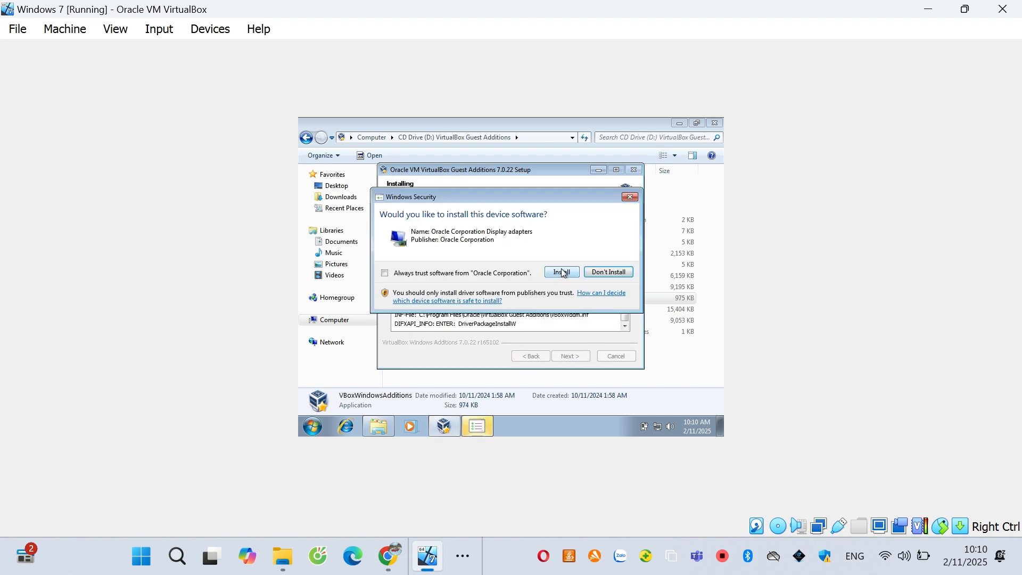
pyautogui.click(564, 273)
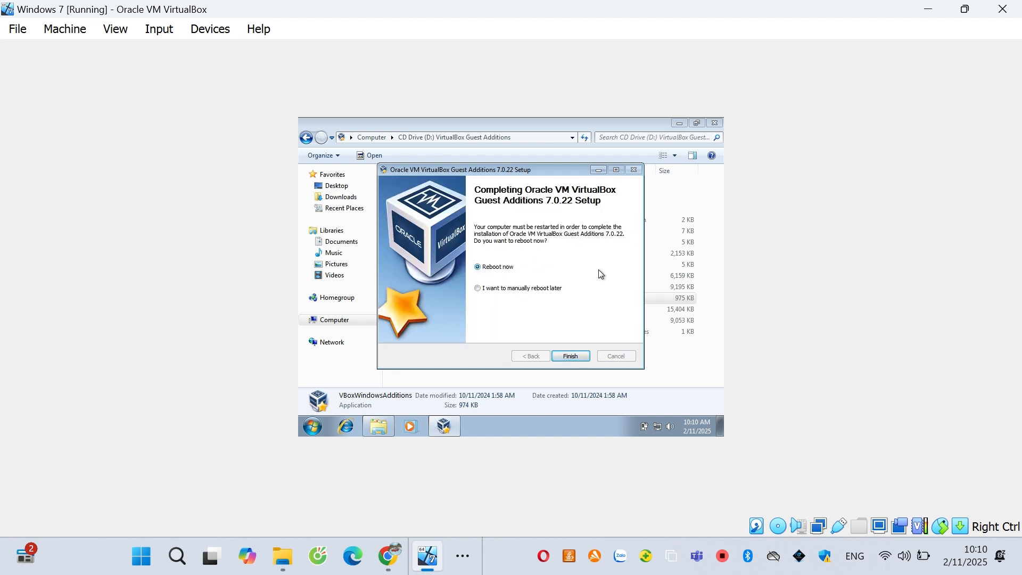
pyautogui.click(571, 356)
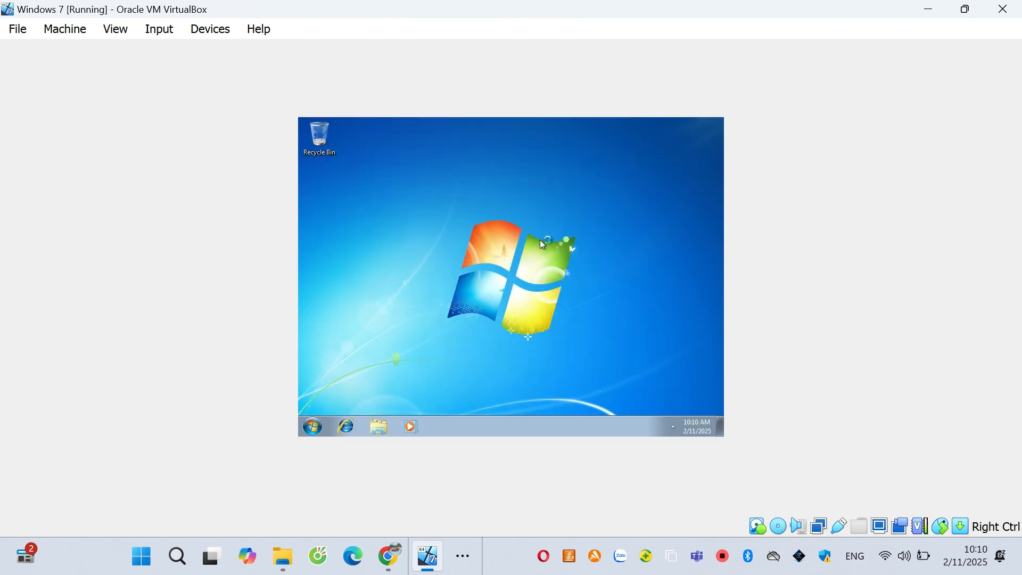
# Step: Run winver inside the Windows 7 guest to view the installed Windows edition and version
pyautogui.click(64, 29)
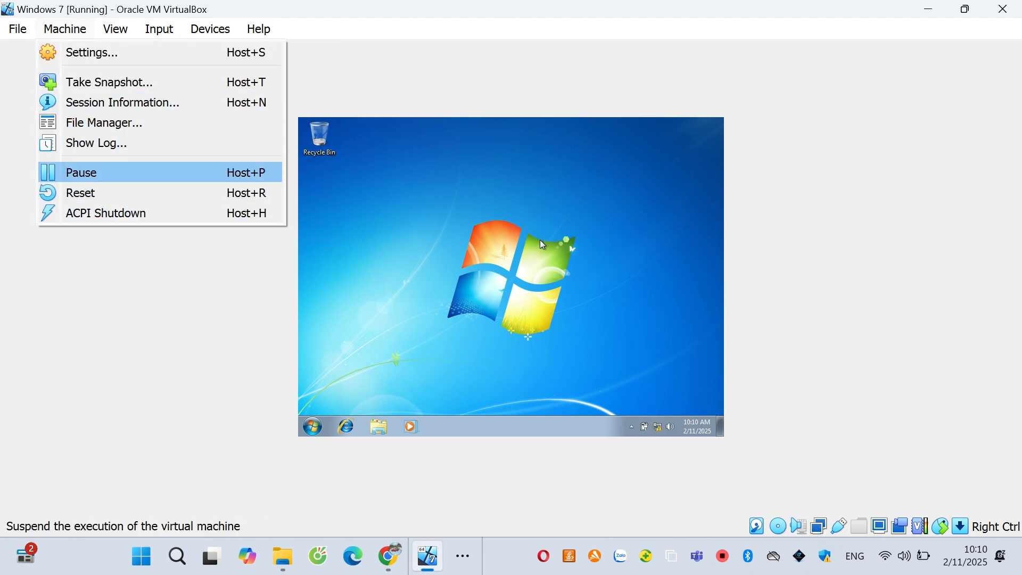
pyautogui.press('Escape')
pyautogui.press('super+r')
pyautogui.write('win')
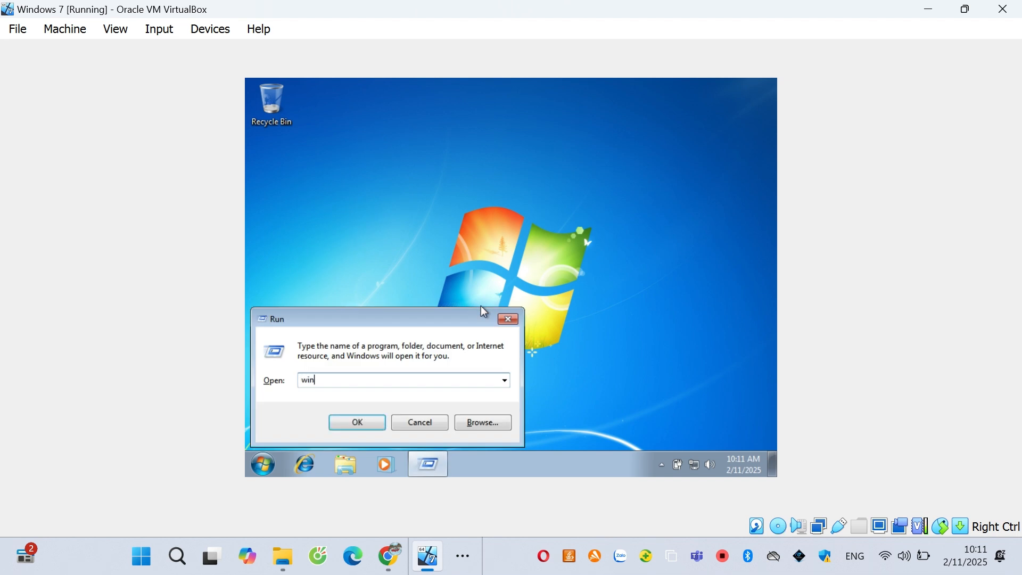
pyautogui.write('ver')
pyautogui.press('Return')
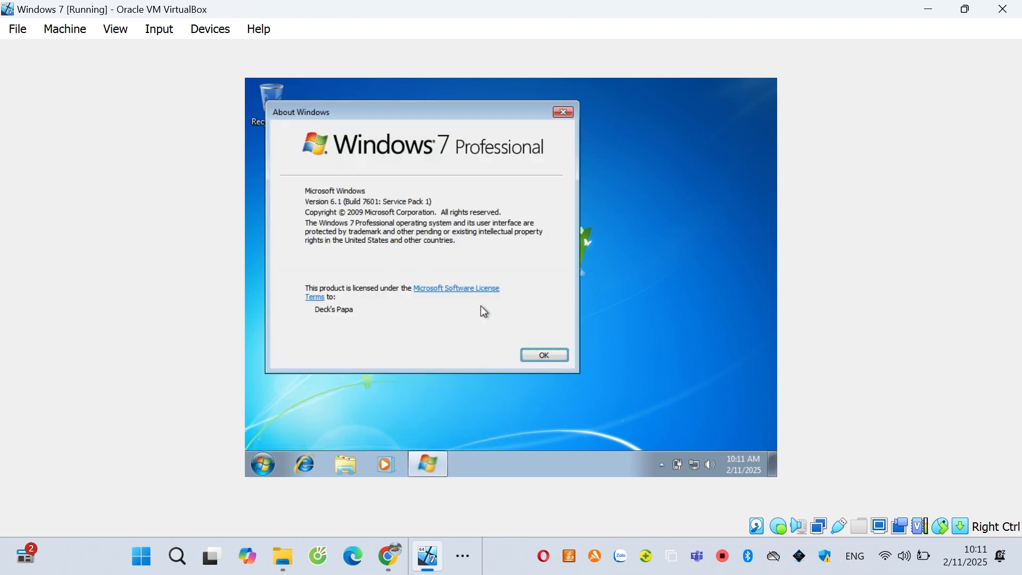